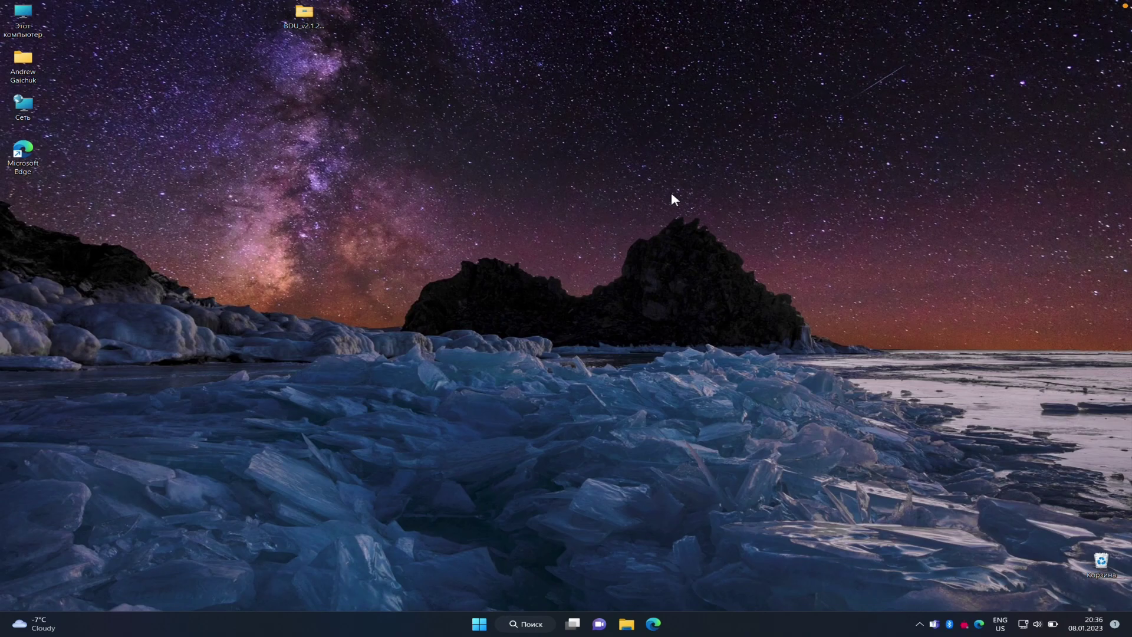
Step: Open the BDU_v2.1.2022.030b.X64 folder on the desktop and run BDUtility as administrator, allowing it to make changes
{"action": "left_click", "coordinate": [479, 175]}
{"action": "double_click", "coordinate": [304, 15]}
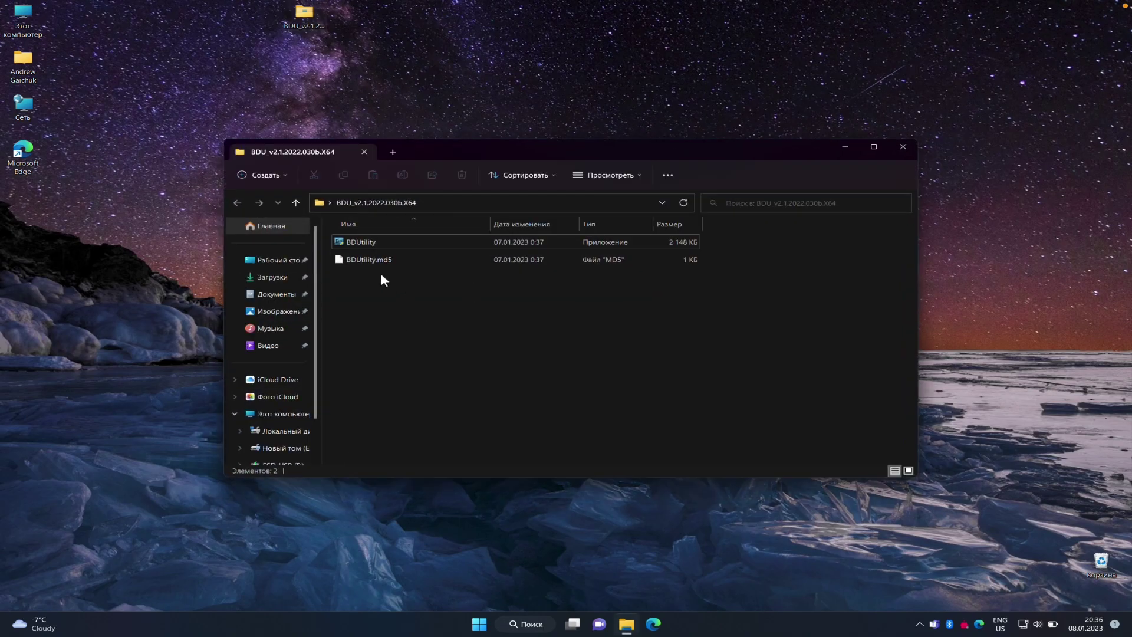
{"action": "left_click", "coordinate": [392, 242]}
{"action": "left_click_drag", "start_coordinate": [479, 147], "coordinate": [402, 178]}
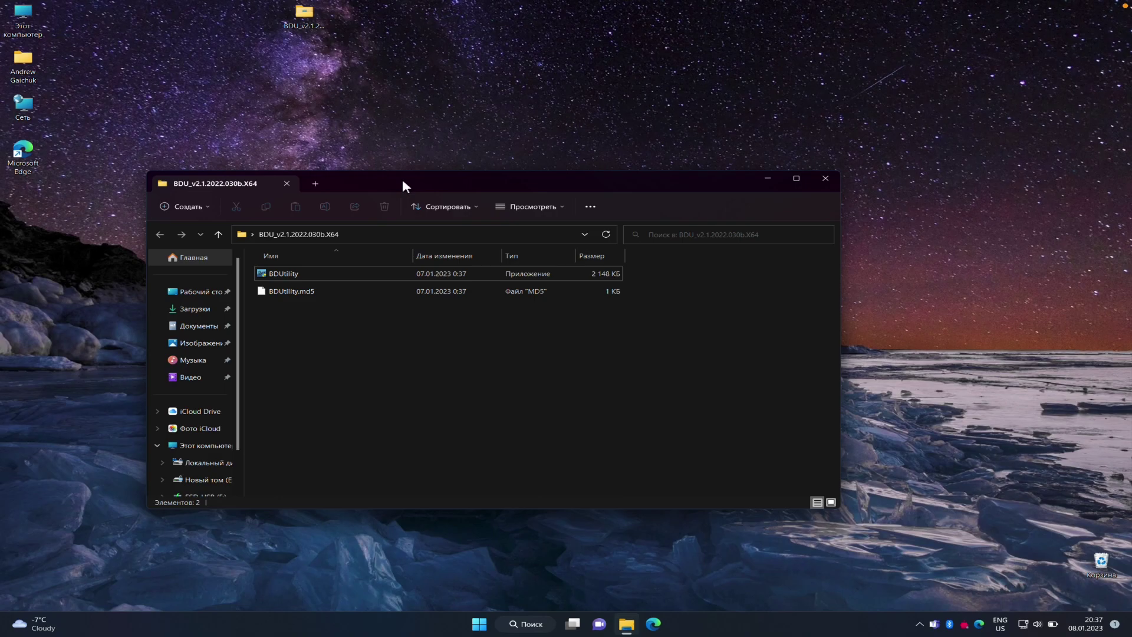
{"action": "right_click", "coordinate": [321, 274]}
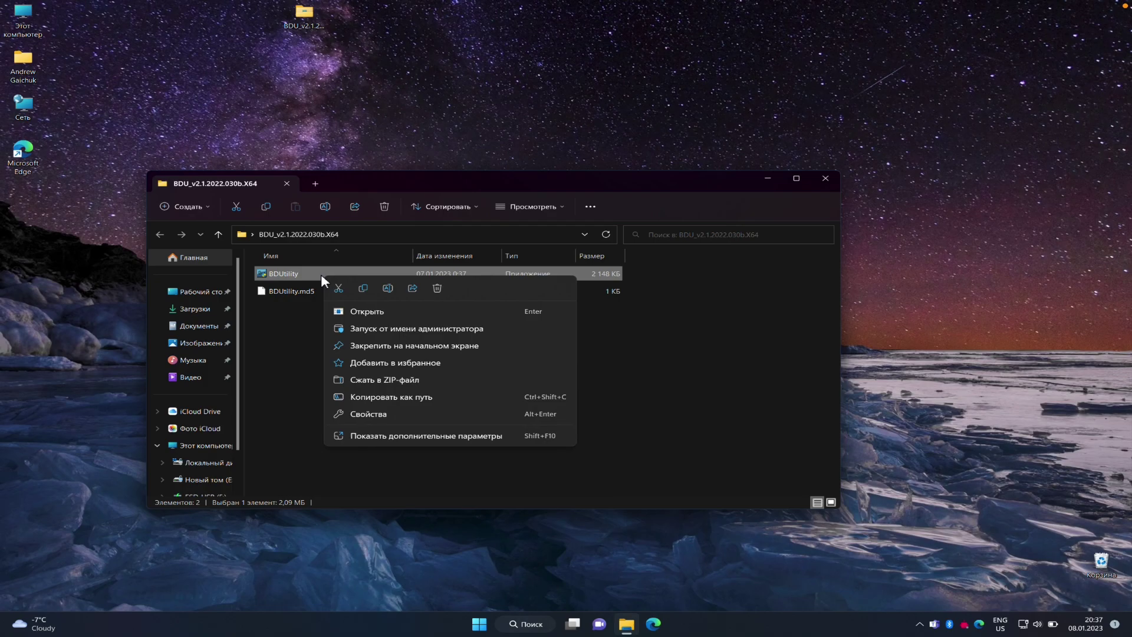
{"action": "left_click", "coordinate": [387, 330]}
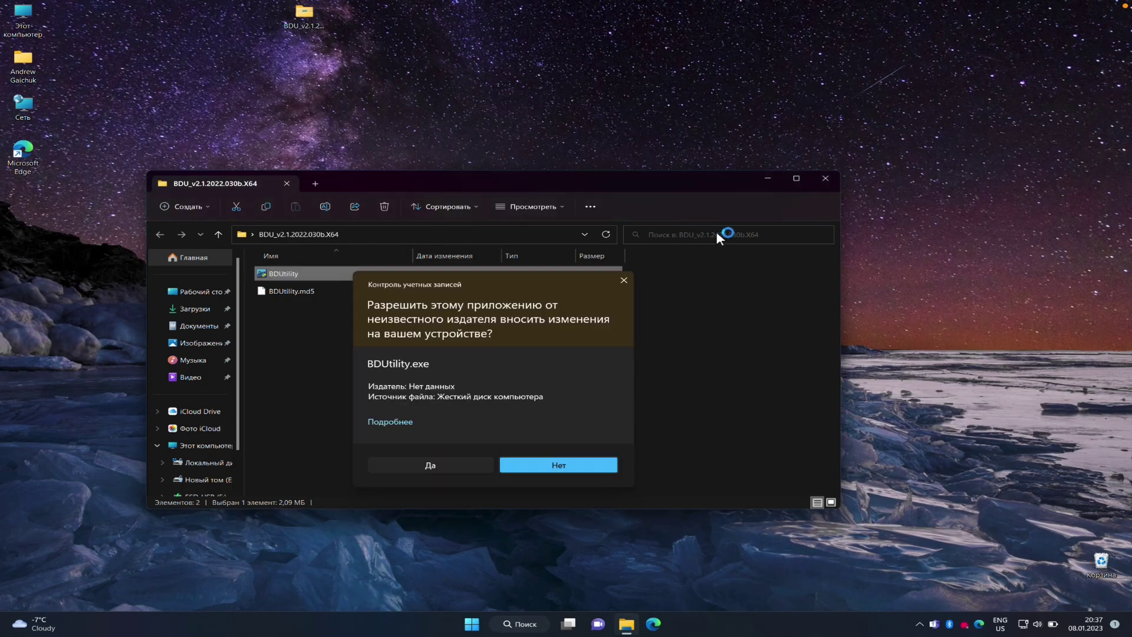
{"action": "left_click", "coordinate": [431, 466]}
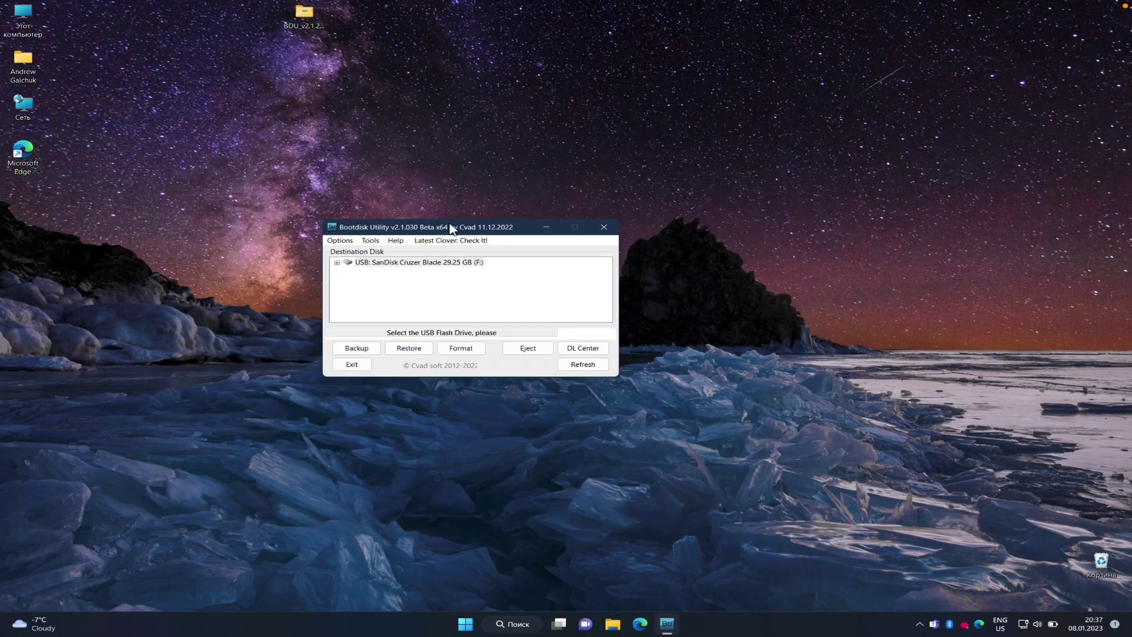
Step: Select the SanDisk Cruzer Blade USB drive and configure the bootloader source as Not Install with Clover boot records
{"action": "left_click", "coordinate": [359, 264]}
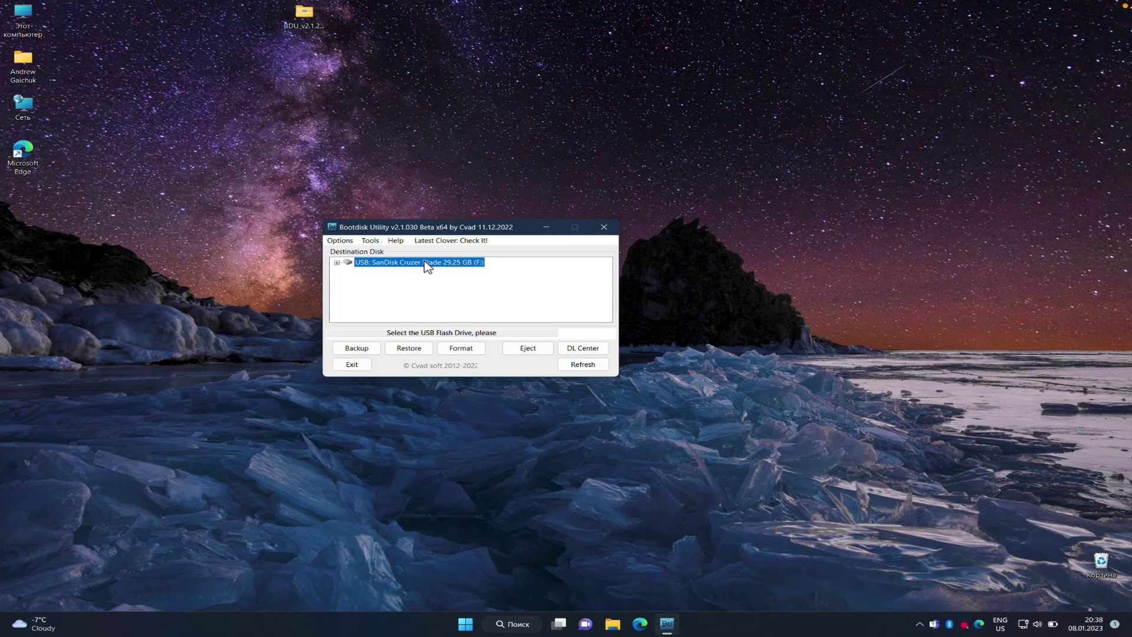
{"action": "left_click", "coordinate": [394, 272]}
{"action": "left_click", "coordinate": [340, 240]}
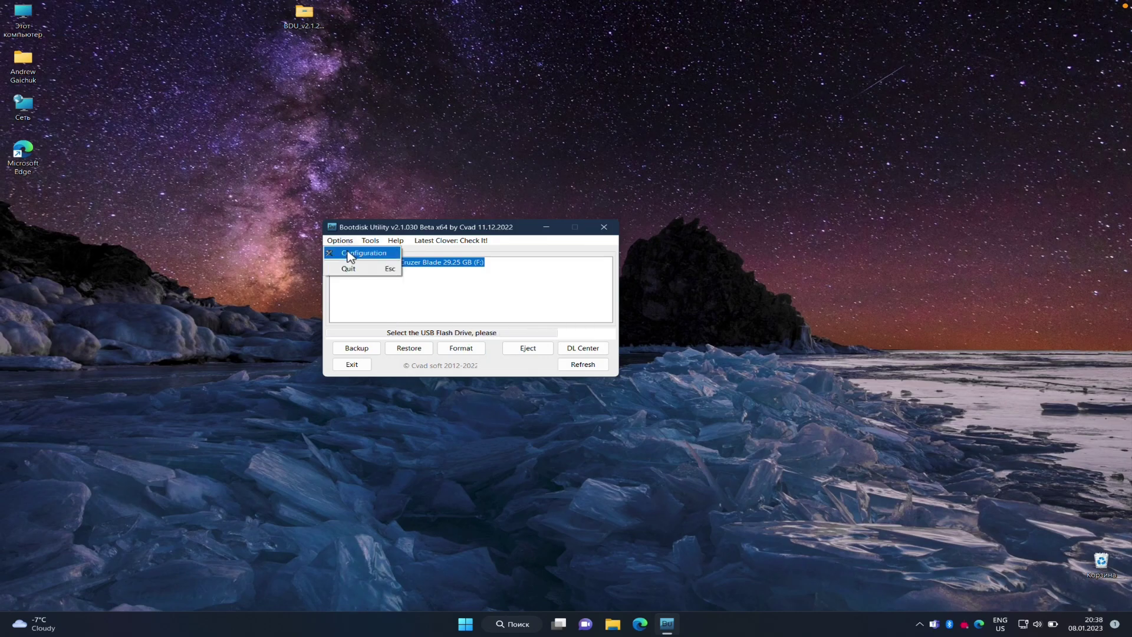
{"action": "left_click", "coordinate": [349, 257]}
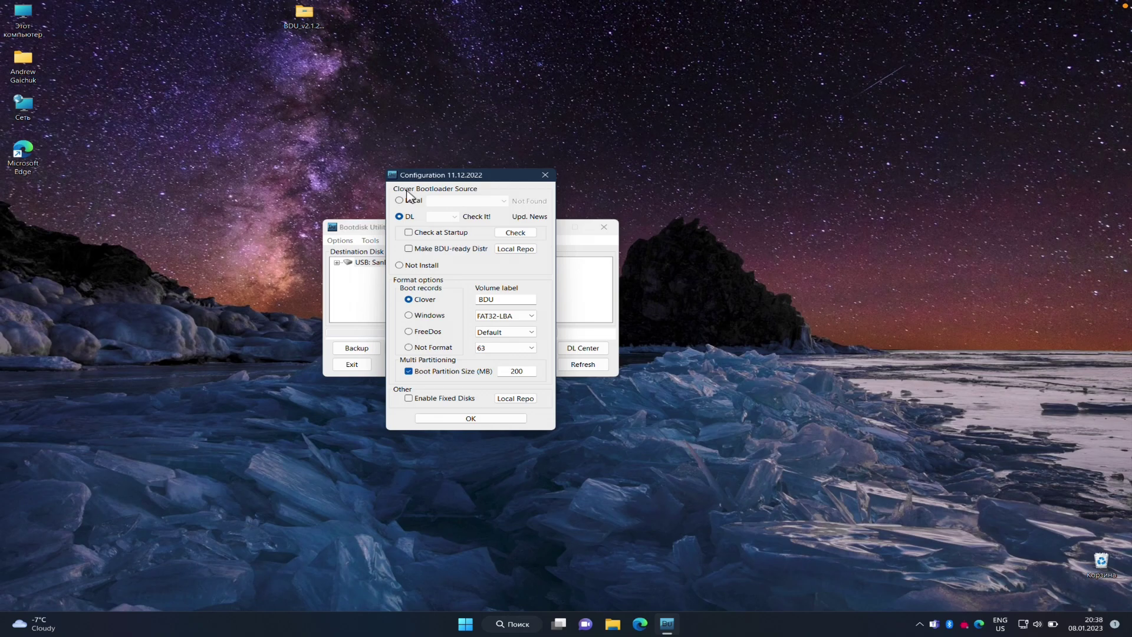
{"action": "left_click", "coordinate": [423, 266]}
{"action": "left_click", "coordinate": [408, 299]}
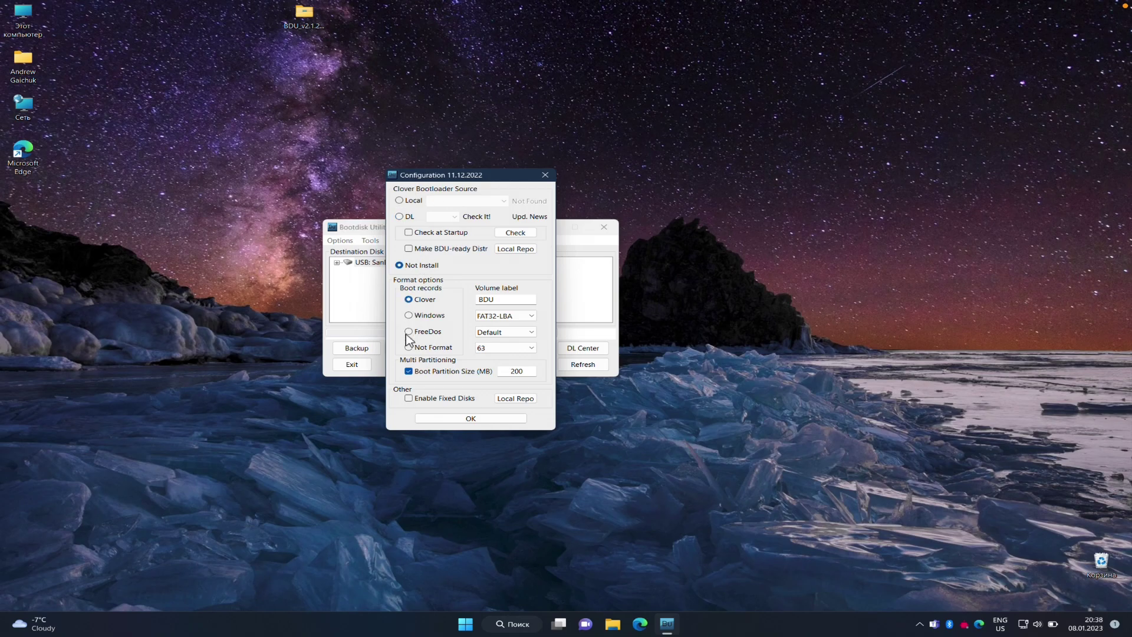
Step: Set the boot partition size to 500 MB and the volume label to OpenCore, and accept the configuration
{"action": "double_click", "coordinate": [527, 368]}
{"action": "type", "text": "500"}
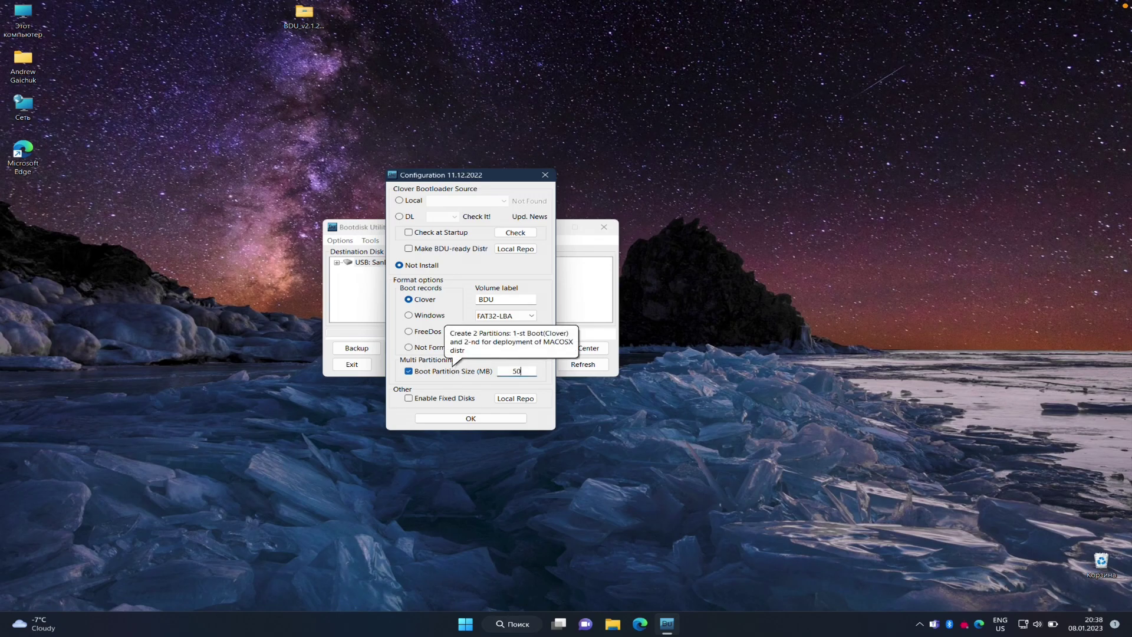
{"action": "double_click", "coordinate": [515, 299]}
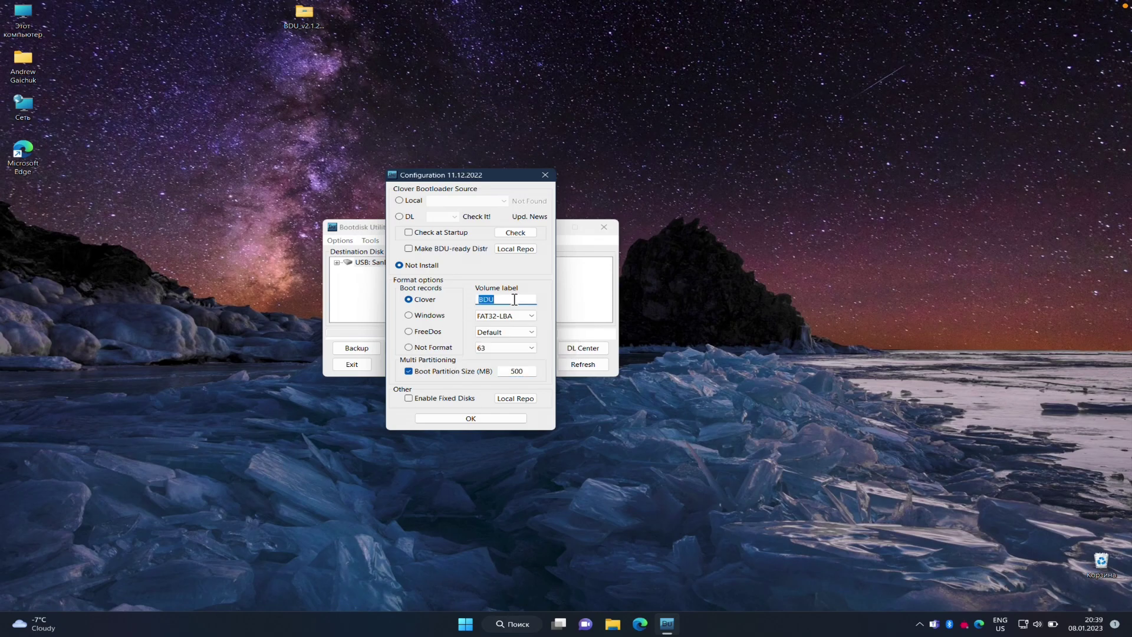
{"action": "type", "text": "OpenCore"}
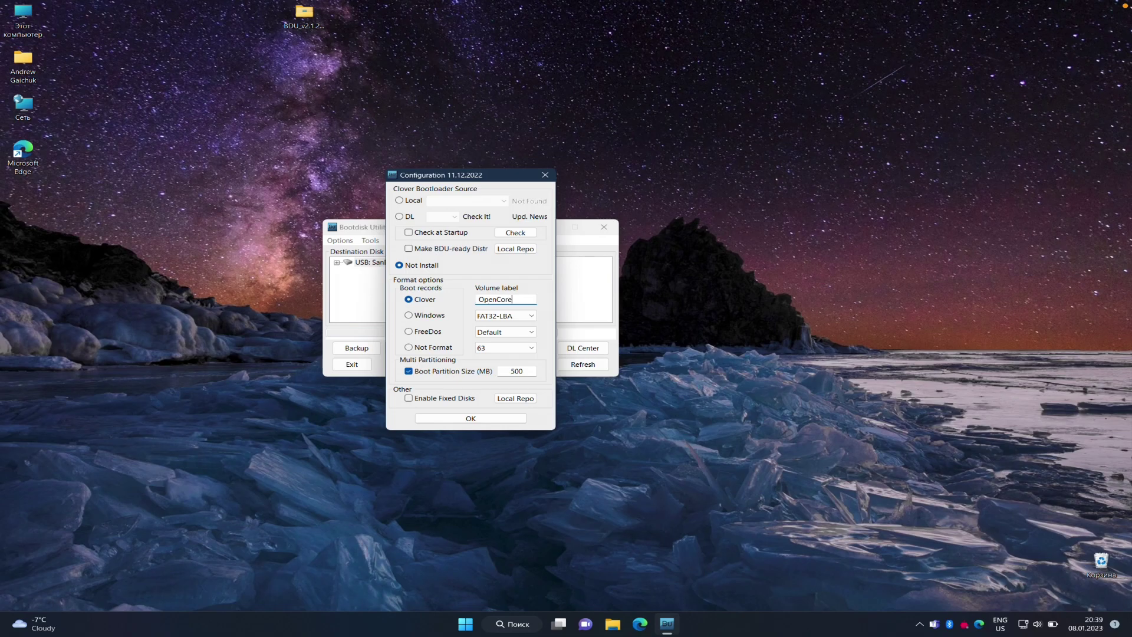
{"action": "left_click", "coordinate": [468, 419]}
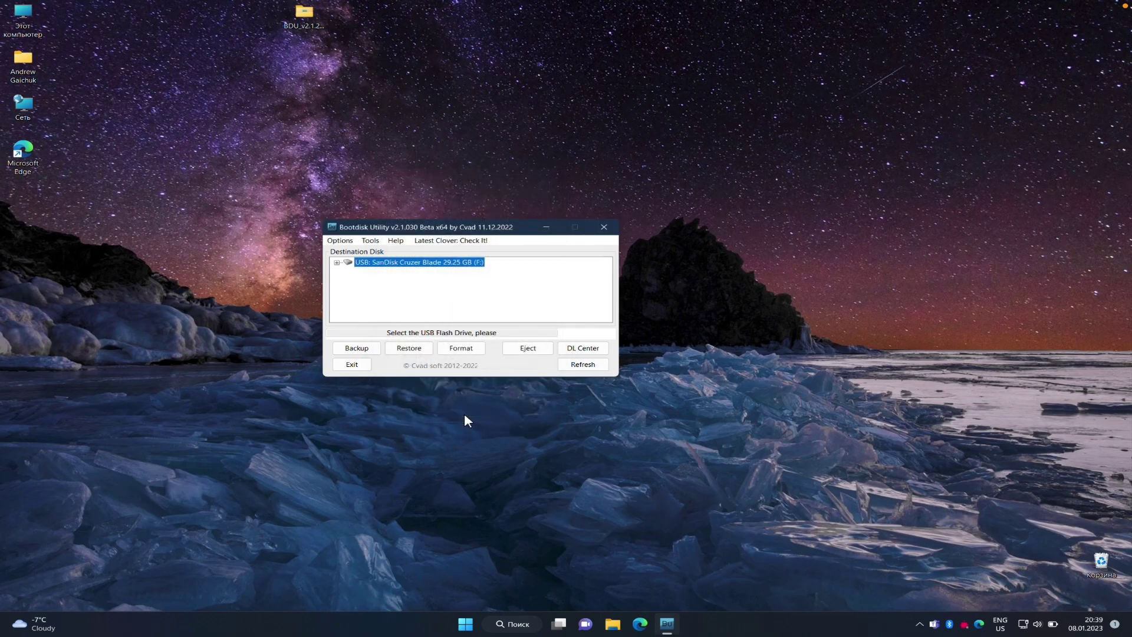
Step: Format the SanDisk Cruzer Blade USB drive, accepting the data loss, and expand it to check its two partitions
{"action": "left_click", "coordinate": [460, 351]}
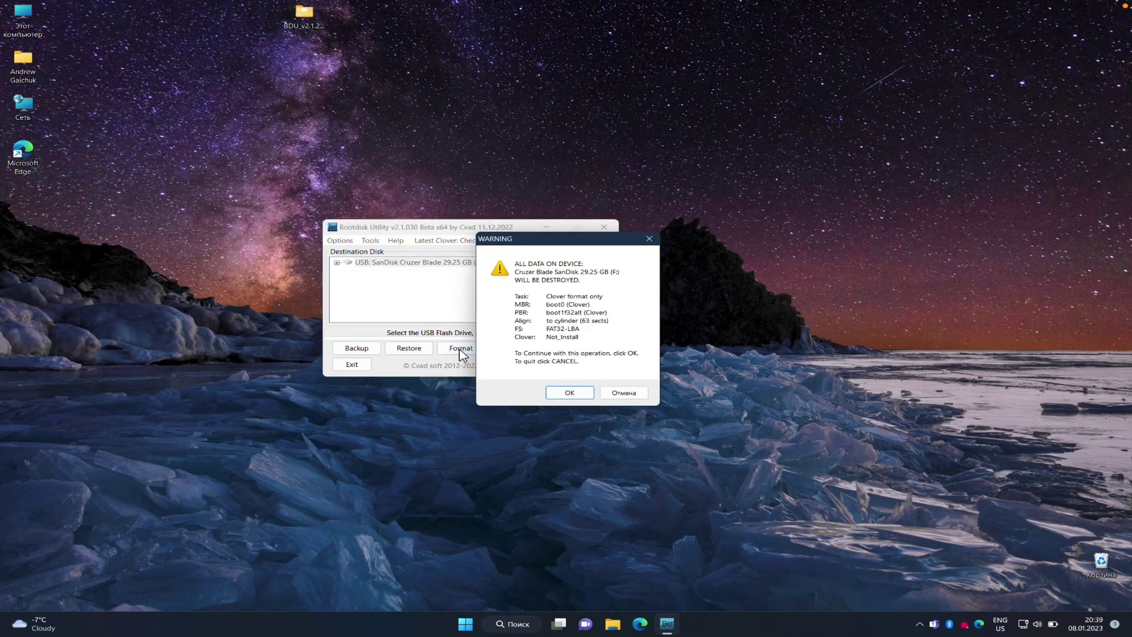
{"action": "left_click", "coordinate": [570, 392]}
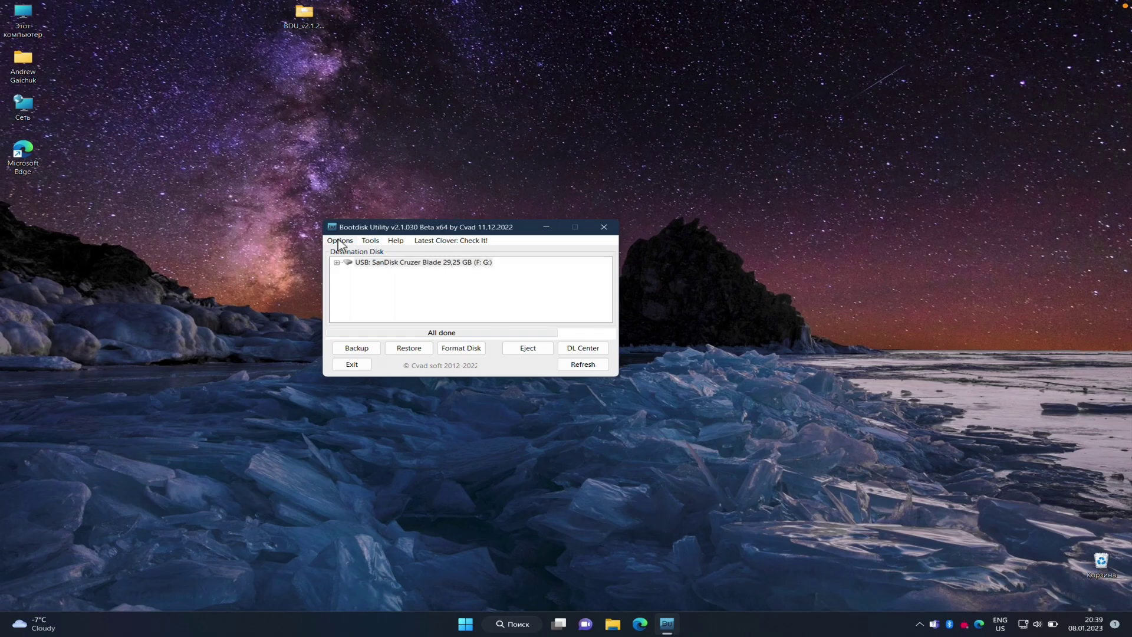
{"action": "left_click", "coordinate": [337, 262]}
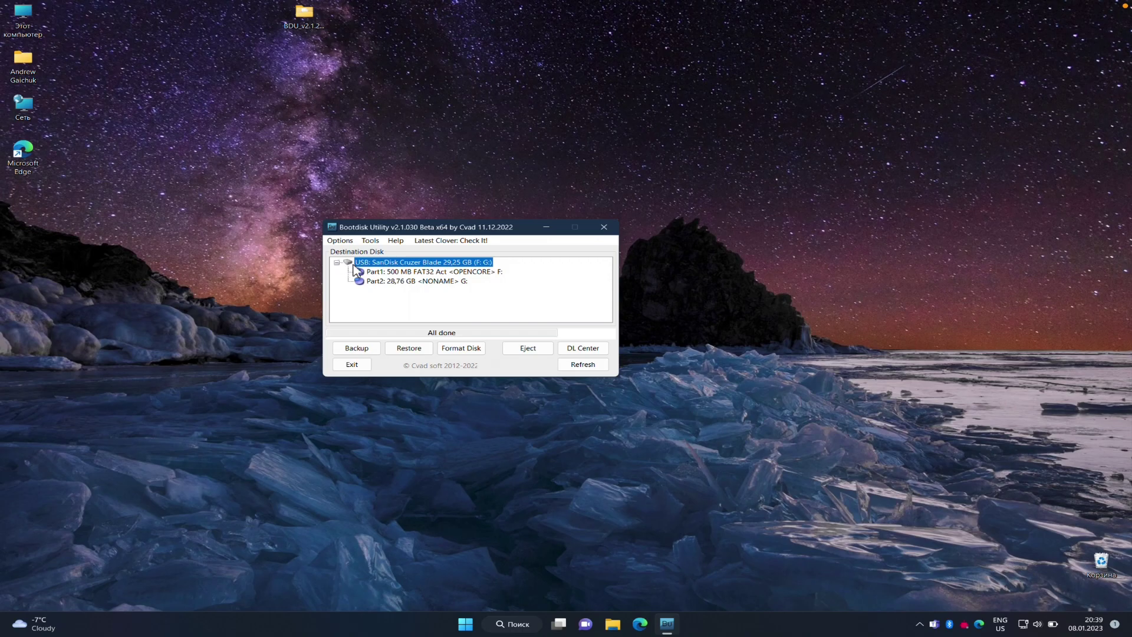
{"action": "left_click", "coordinate": [407, 272]}
{"action": "left_click", "coordinate": [416, 282]}
Step: Check the drive's OPENCORE (F:) and G: partitions in File Explorer and close the window
{"action": "left_click_drag", "start_coordinate": [516, 177], "coordinate": [637, 250]}
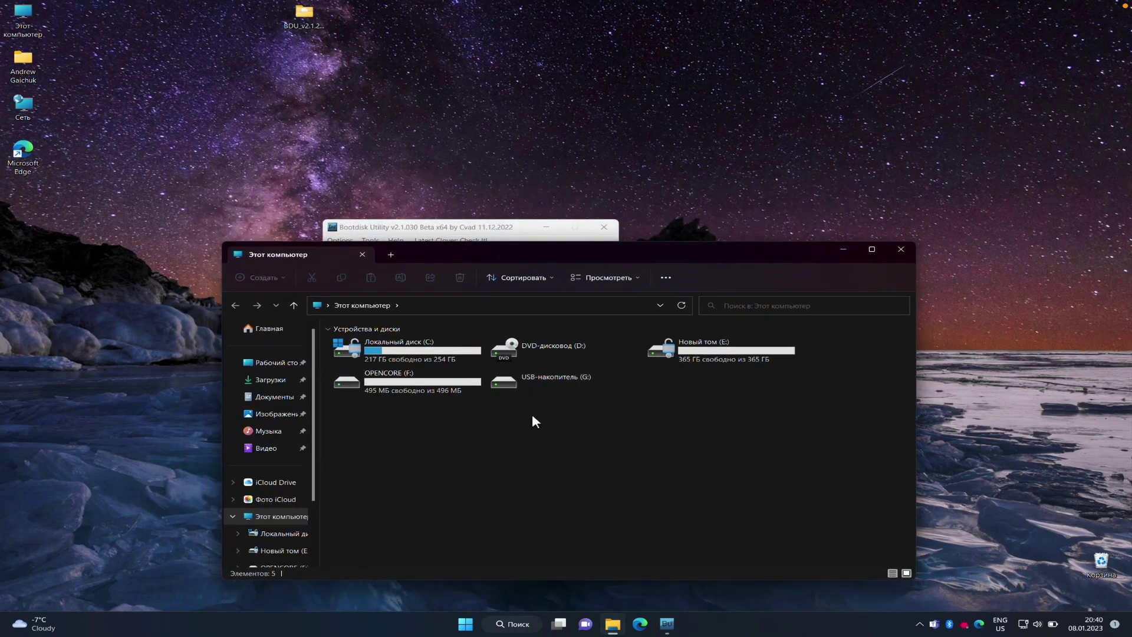
{"action": "left_click", "coordinate": [542, 377]}
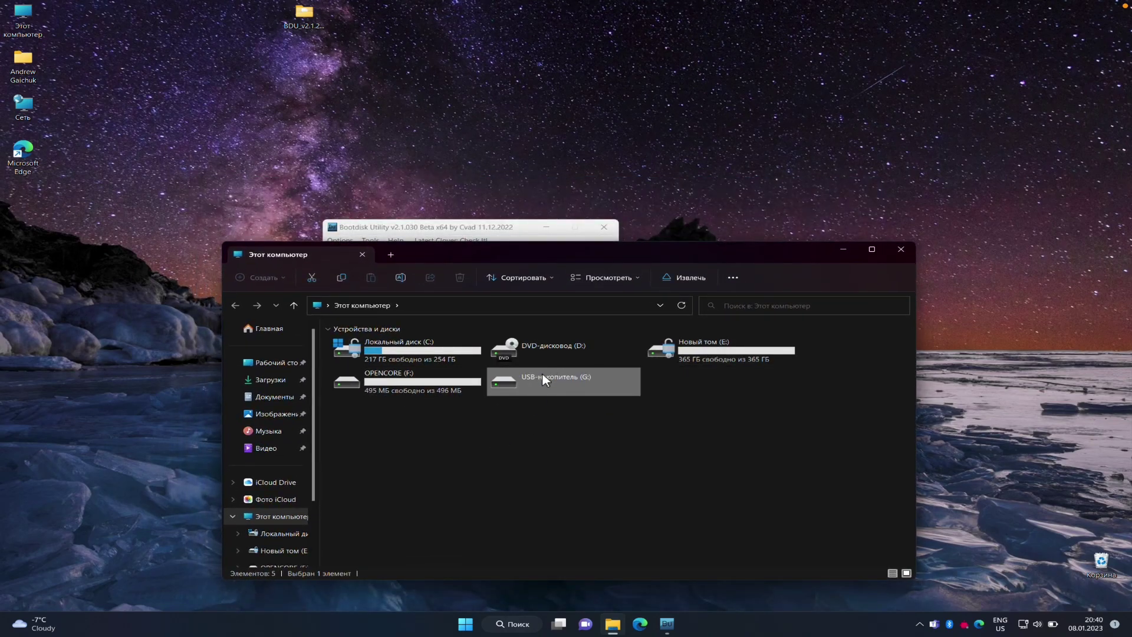
{"action": "left_click", "coordinate": [424, 383]}
{"action": "left_click", "coordinate": [901, 249]}
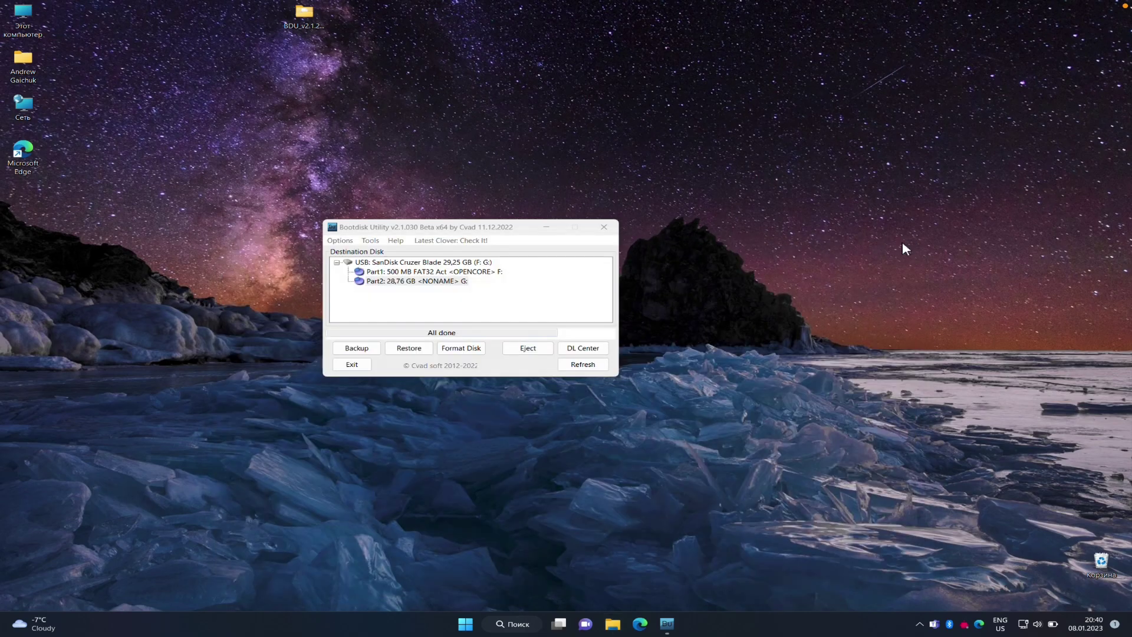
Step: Download the macOS Big Sur 11 recovery image from the Download Center with partition image extraction enabled
{"action": "left_click", "coordinate": [530, 288]}
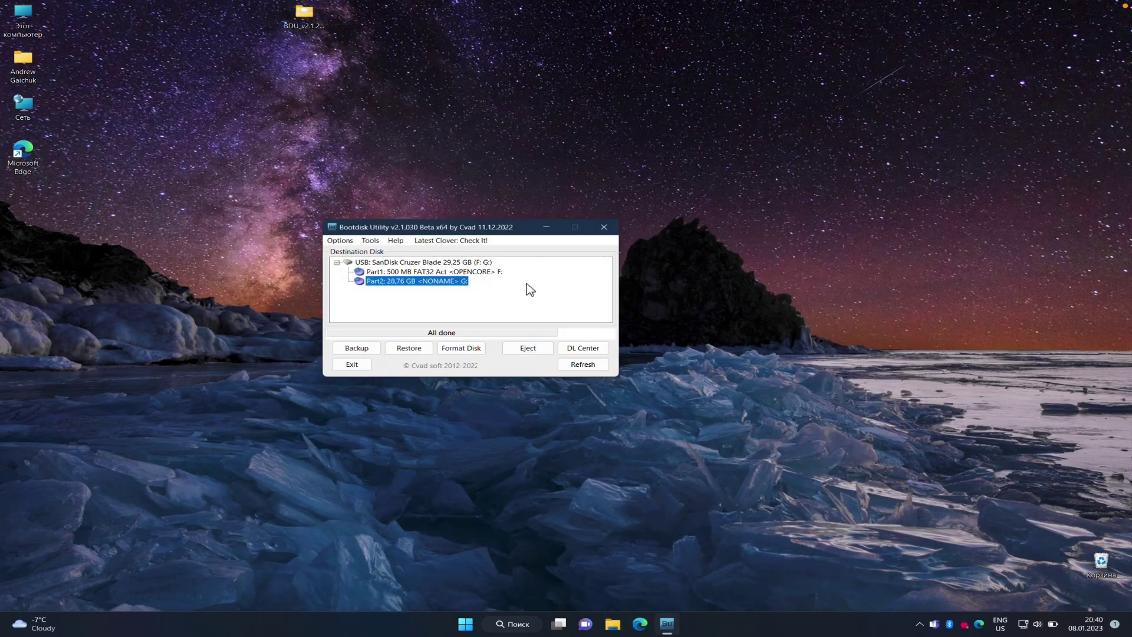
{"action": "left_click", "coordinate": [583, 352]}
{"action": "left_click", "coordinate": [393, 244]}
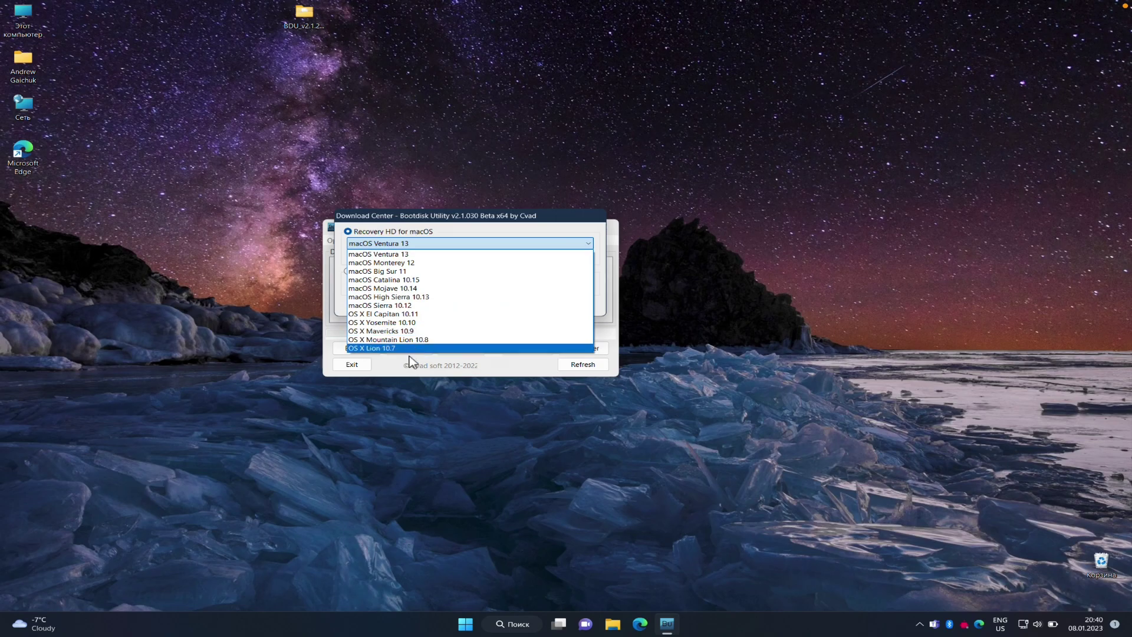
{"action": "left_click", "coordinate": [419, 272]}
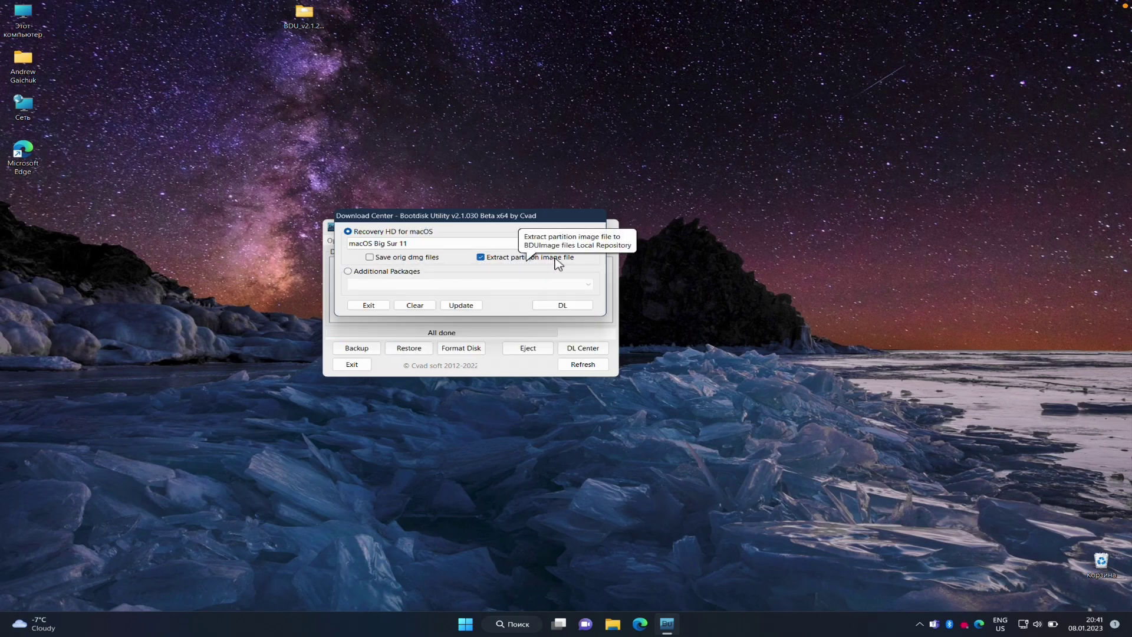
{"action": "left_click", "coordinate": [563, 306]}
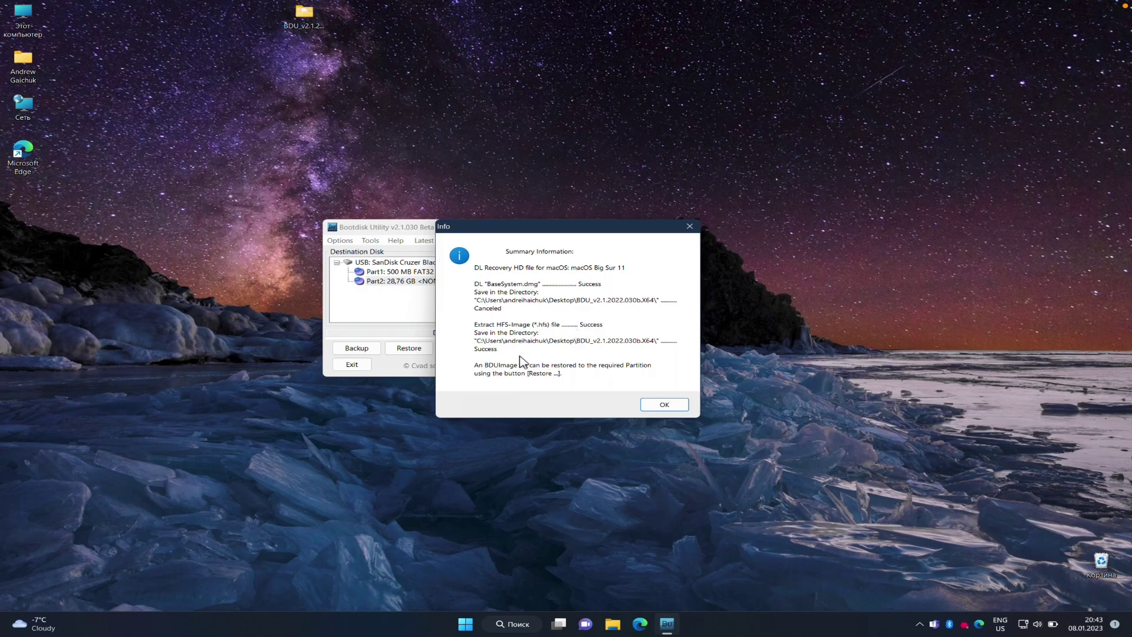
{"action": "left_click", "coordinate": [664, 404]}
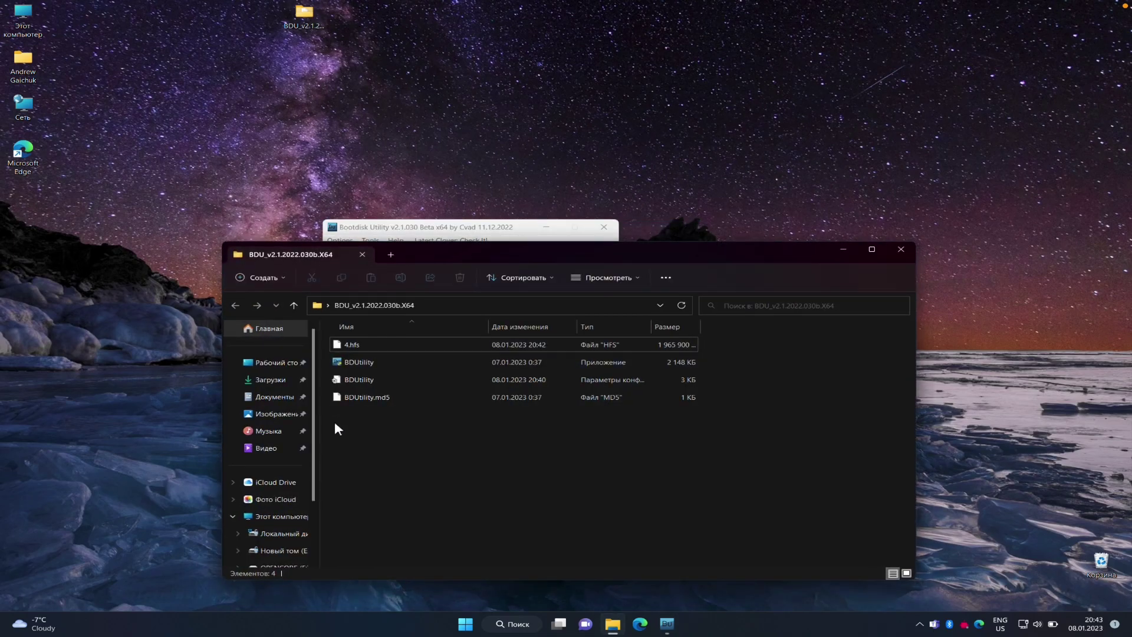
Step: Examine the extracted 4.hfs file in the BDU_v2.1.2022.030b.X64 folder using the regular icons view, and close the folder
{"action": "left_click", "coordinate": [356, 349]}
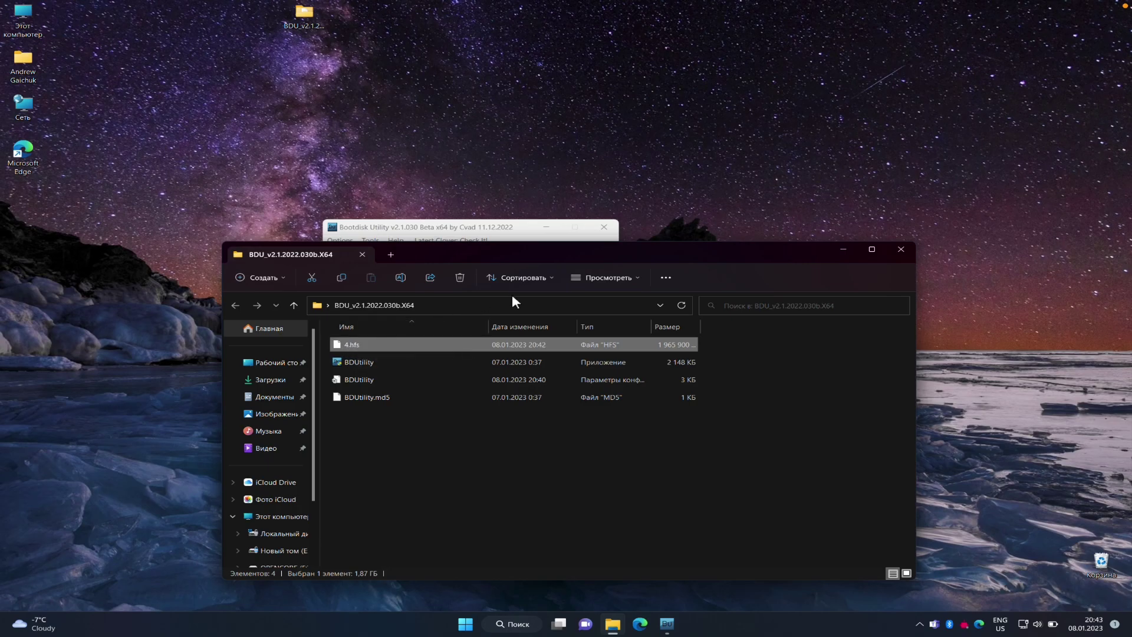
{"action": "right_click", "coordinate": [429, 434]}
{"action": "mouse_move", "coordinate": [494, 317]}
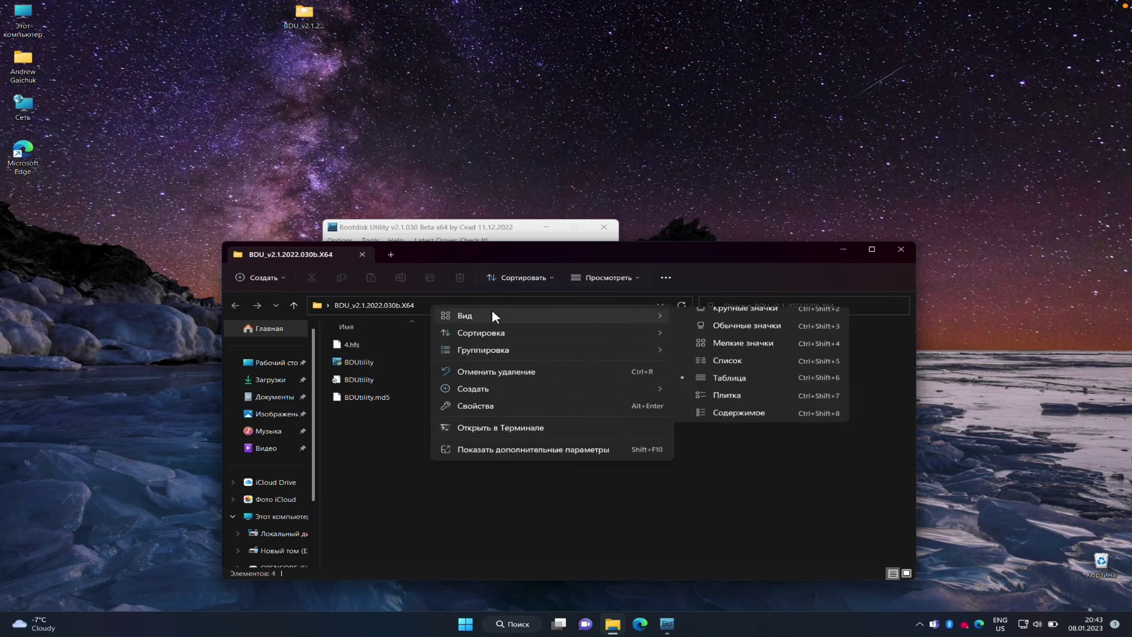
{"action": "left_click", "coordinate": [712, 326]}
{"action": "left_click", "coordinate": [347, 339]}
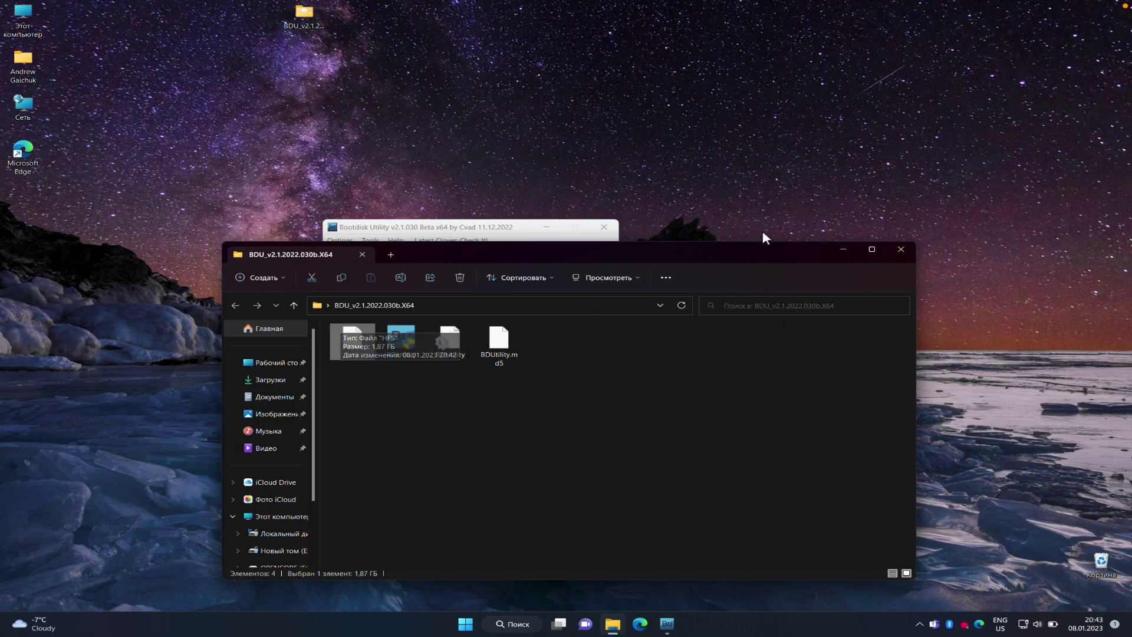
{"action": "left_click", "coordinate": [898, 246]}
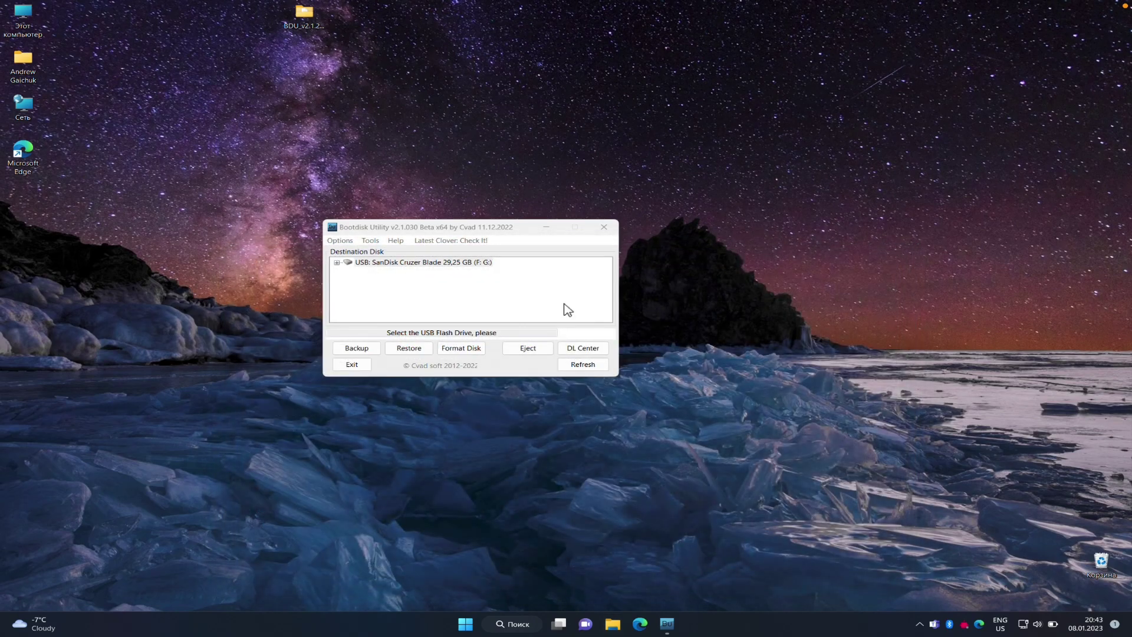
Step: Restore the 4.hfs image from the desktop's BDU_v2.1.2022.030b.X64 folder to the USB drive's second partition, Part2
{"action": "left_click", "coordinate": [337, 262]}
{"action": "left_click", "coordinate": [336, 262]}
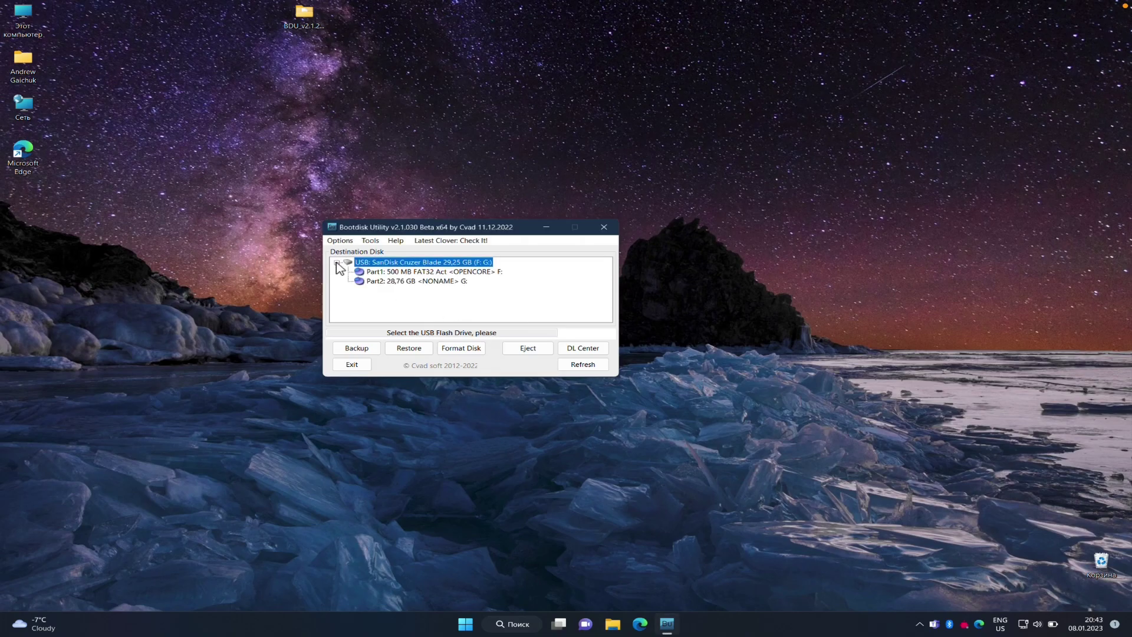
{"action": "left_click", "coordinate": [441, 282]}
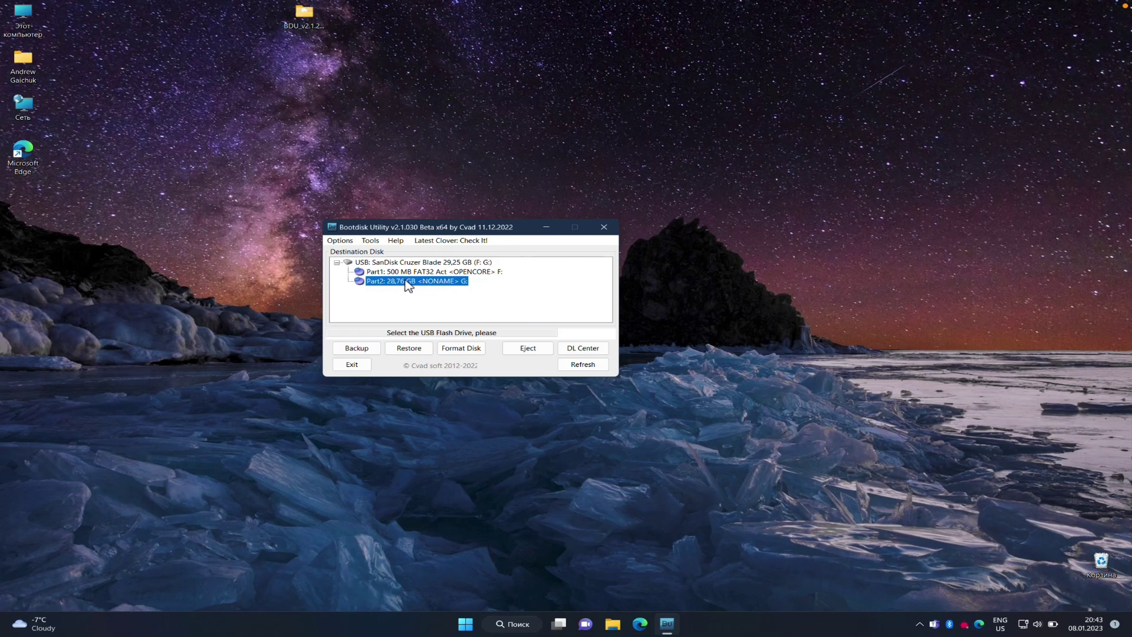
{"action": "left_click", "coordinate": [410, 349]}
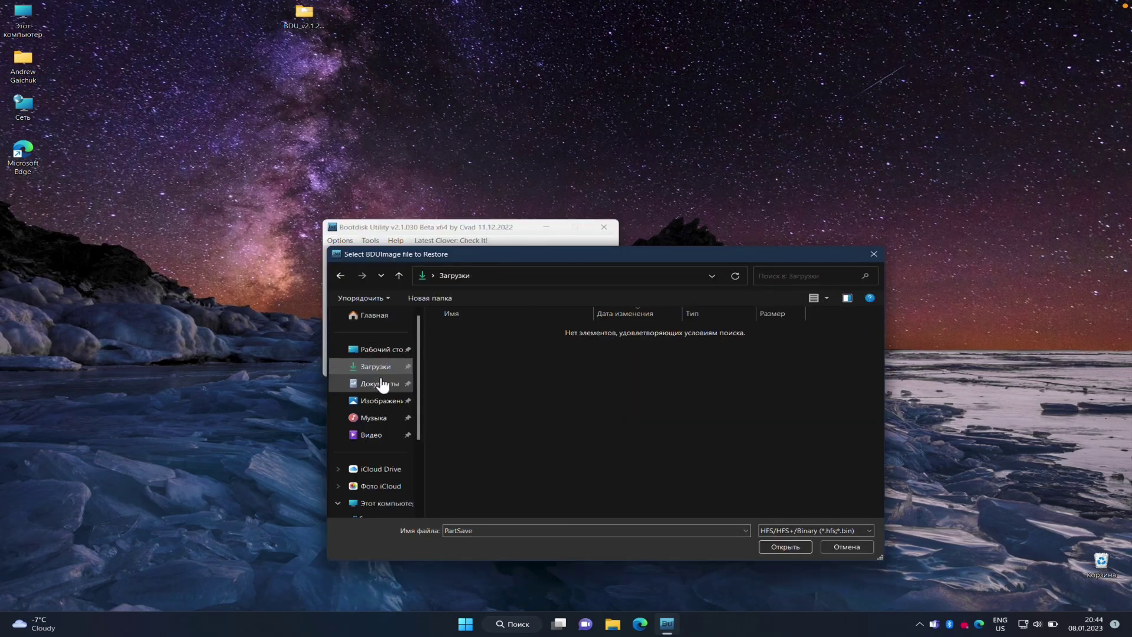
{"action": "scroll", "coordinate": [419, 503], "scroll_direction": "down", "scroll_amount": 2}
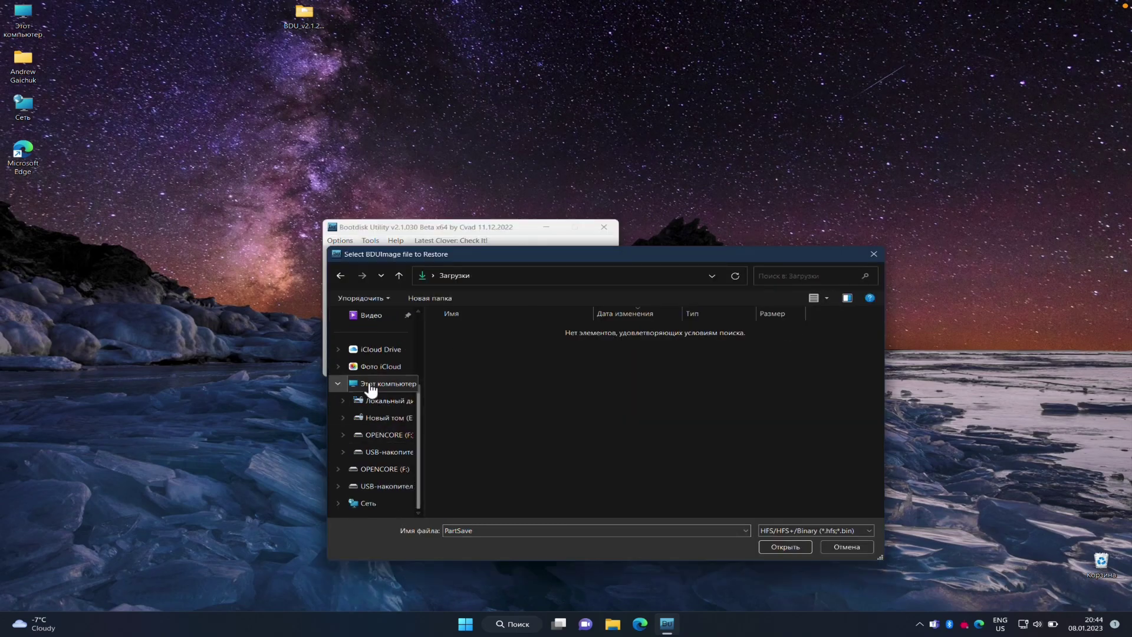
{"action": "left_click_drag", "start_coordinate": [416, 403], "coordinate": [417, 331]}
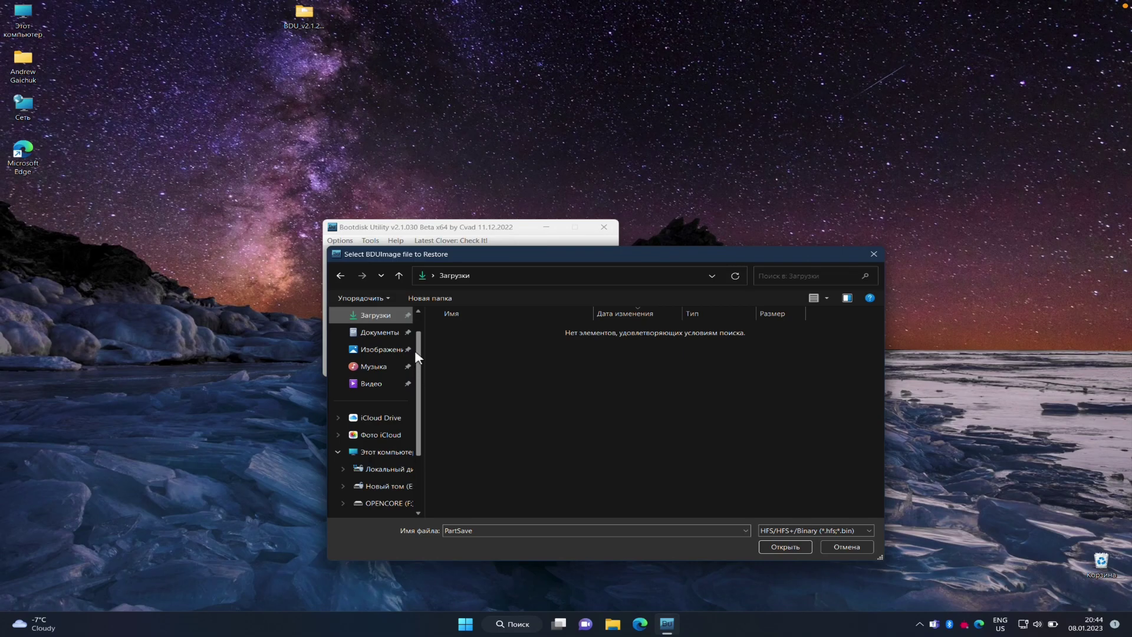
{"action": "left_click", "coordinate": [381, 350]}
{"action": "double_click", "coordinate": [485, 332]}
{"action": "left_click", "coordinate": [484, 332]}
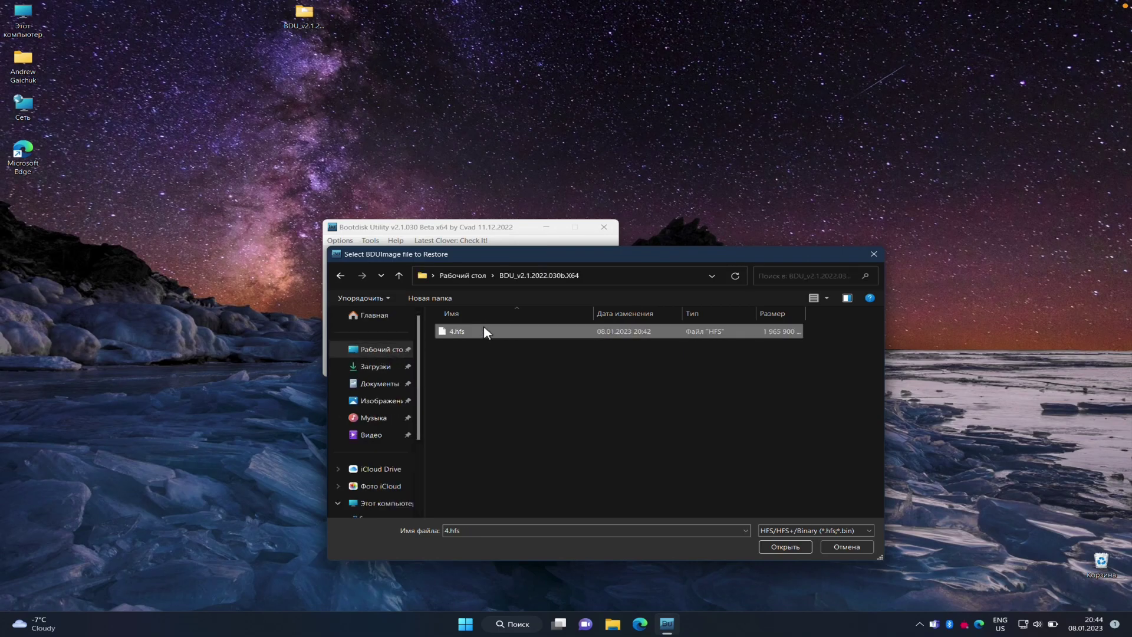
{"action": "left_click", "coordinate": [780, 548]}
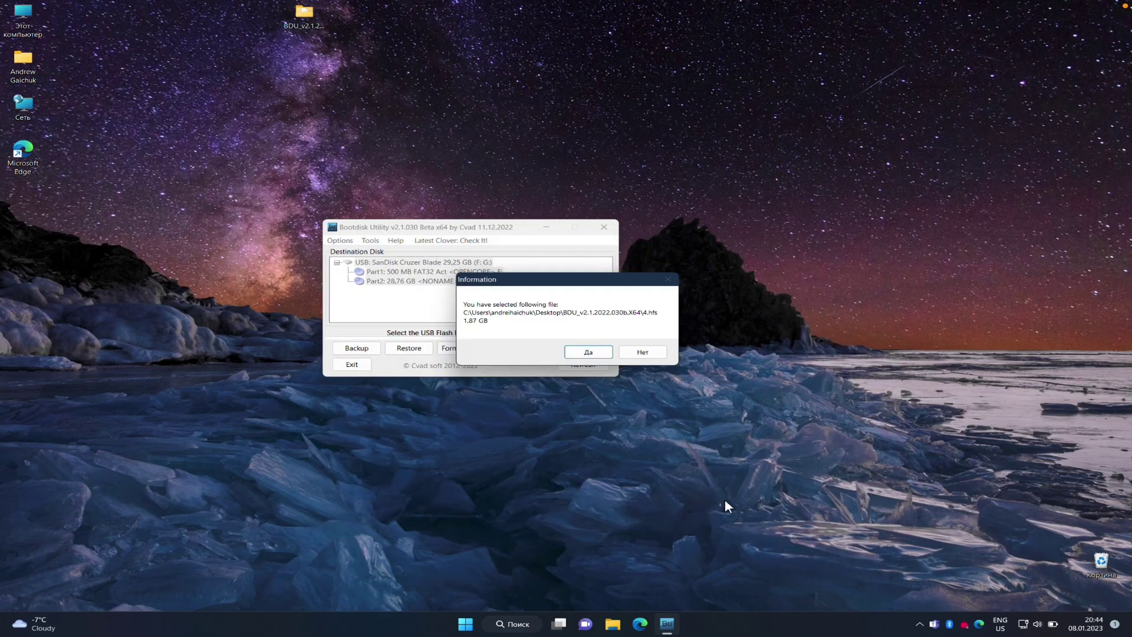
{"action": "left_click", "coordinate": [583, 355]}
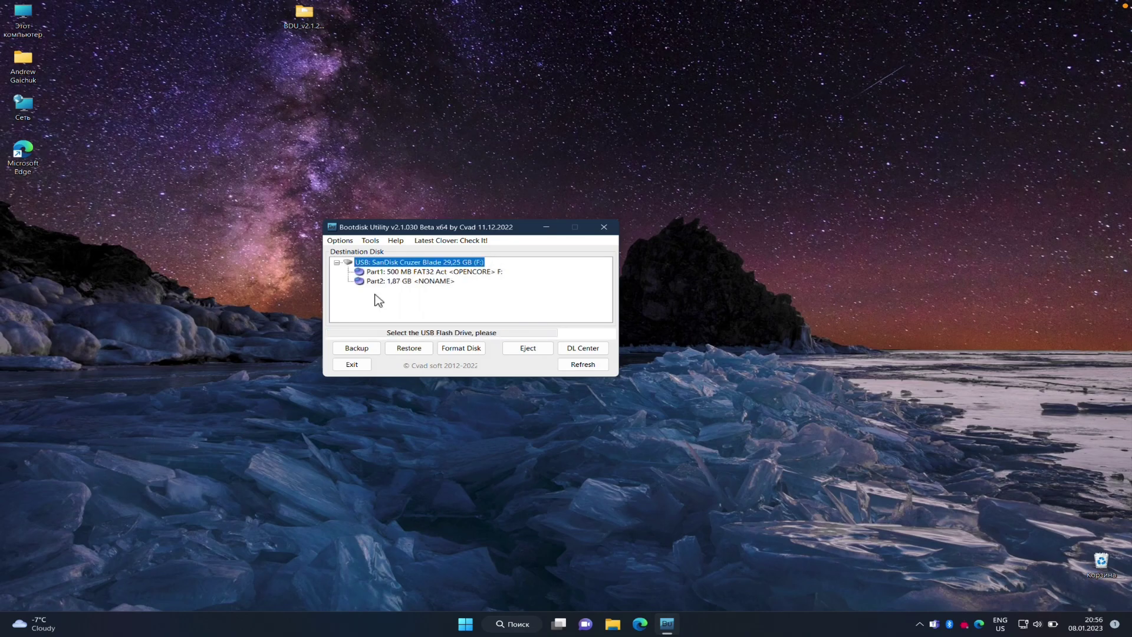
Step: Check the USB drive's second partition in the destination list and close Bootdisk Utility
{"action": "left_click", "coordinate": [401, 282]}
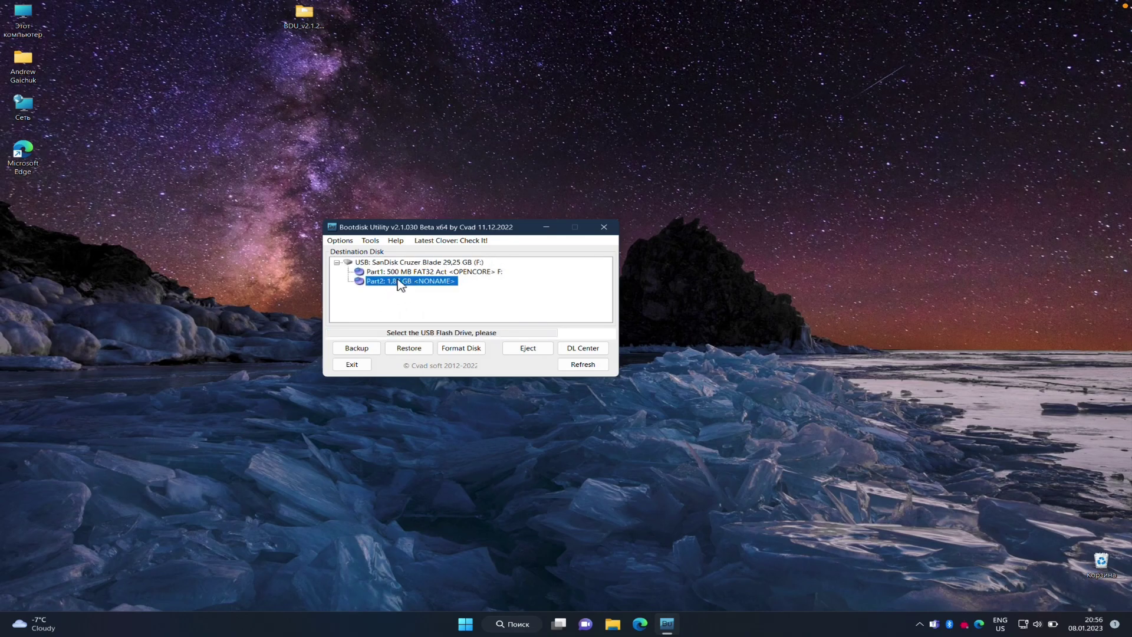
{"action": "left_click", "coordinate": [597, 226]}
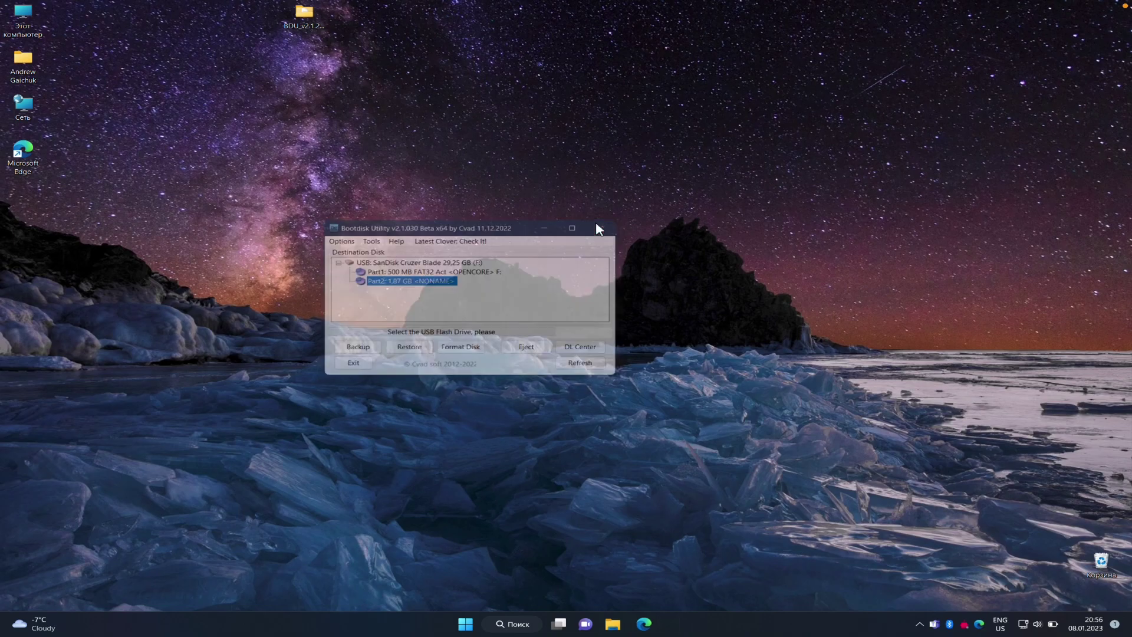